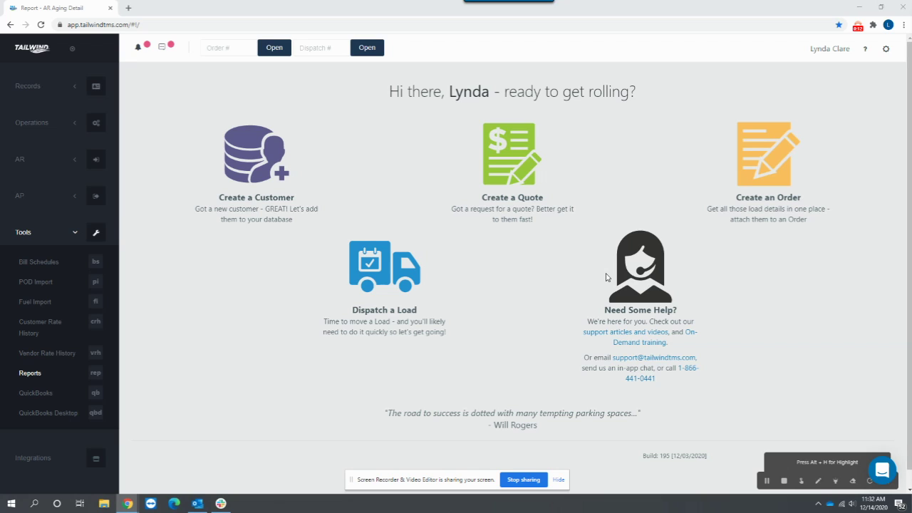
Open the Orders list from the Operations section of the left sidebar
{"action": "left_click", "coordinate": [25, 121]}
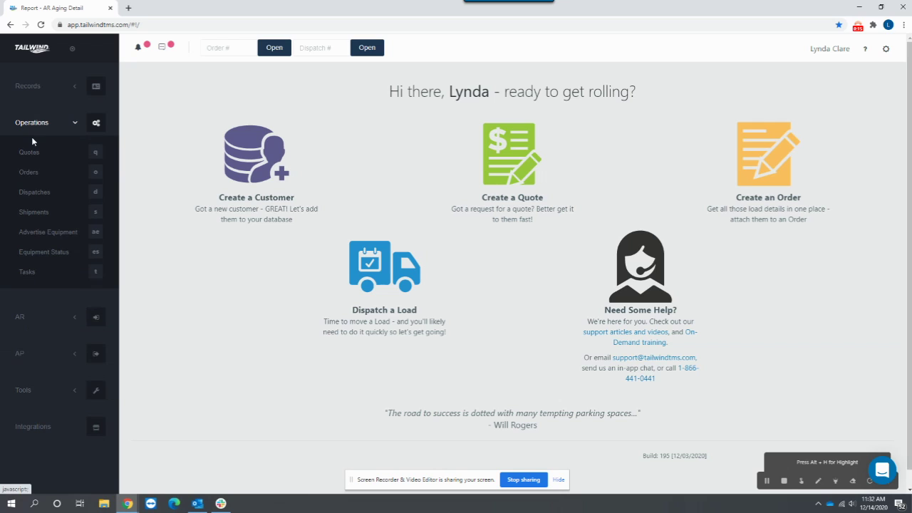
{"action": "left_click", "coordinate": [32, 175]}
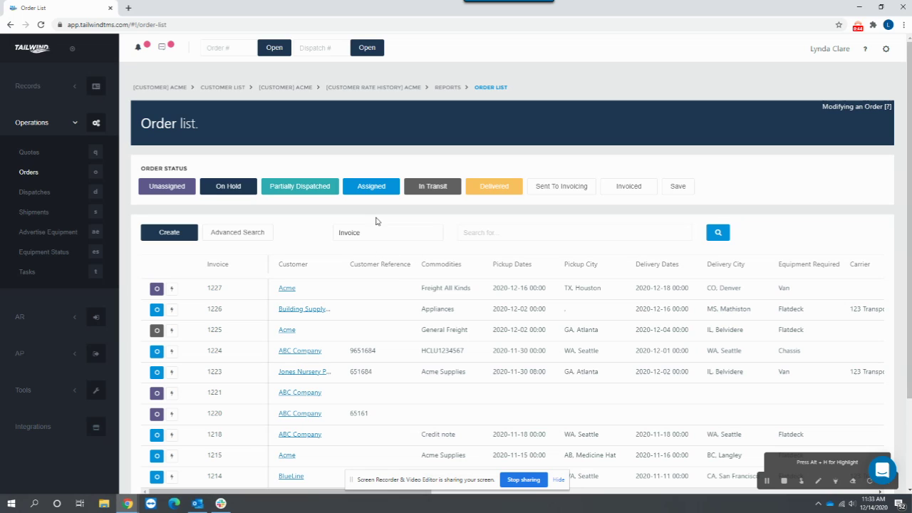
Include Sent To Invoicing orders, keep Invoice as the search field, and show Advanced Search
{"action": "left_click", "coordinate": [569, 194]}
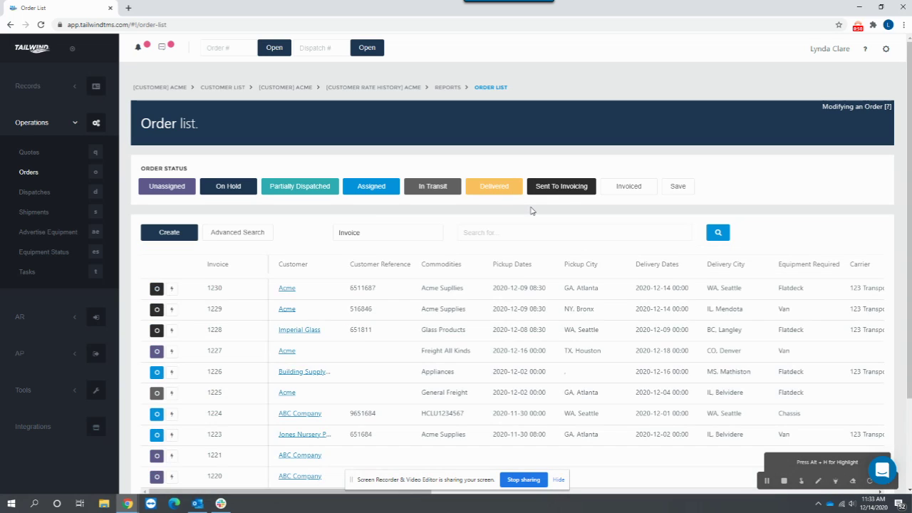
{"action": "left_click", "coordinate": [378, 235]}
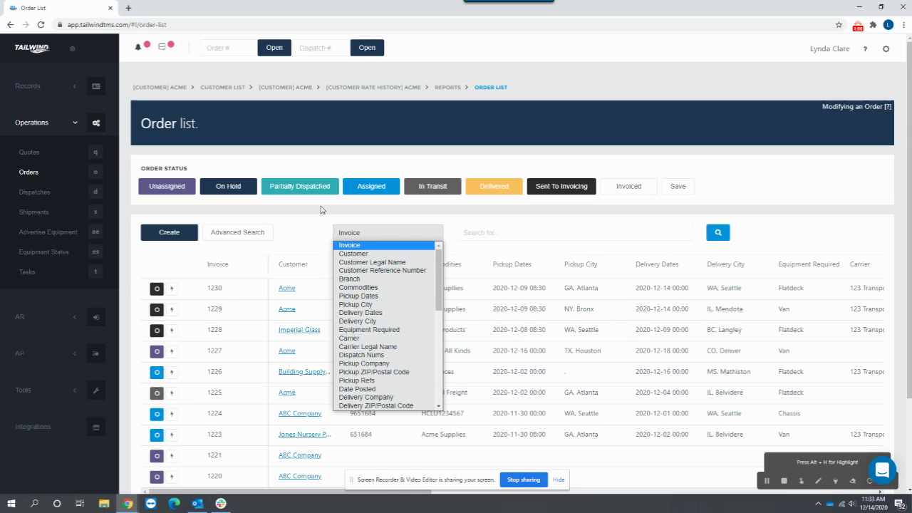
{"action": "left_click", "coordinate": [491, 221]}
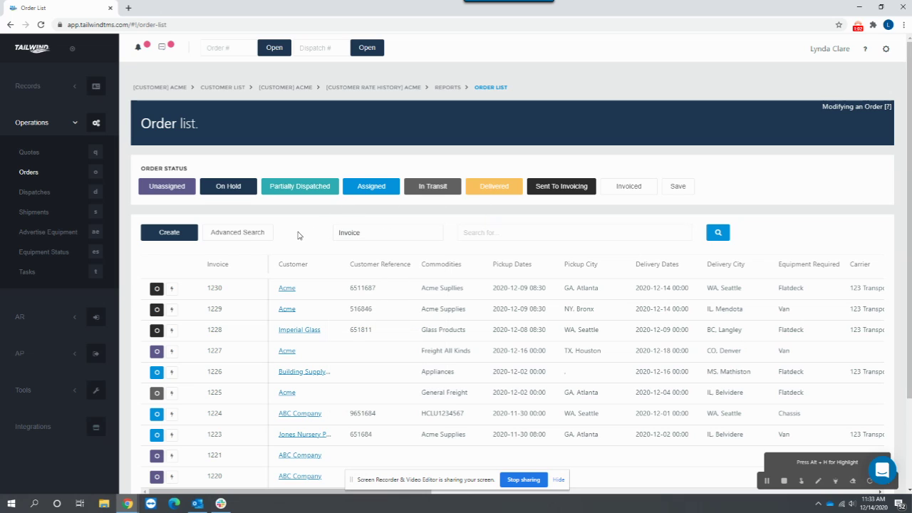
{"action": "left_click", "coordinate": [244, 235]}
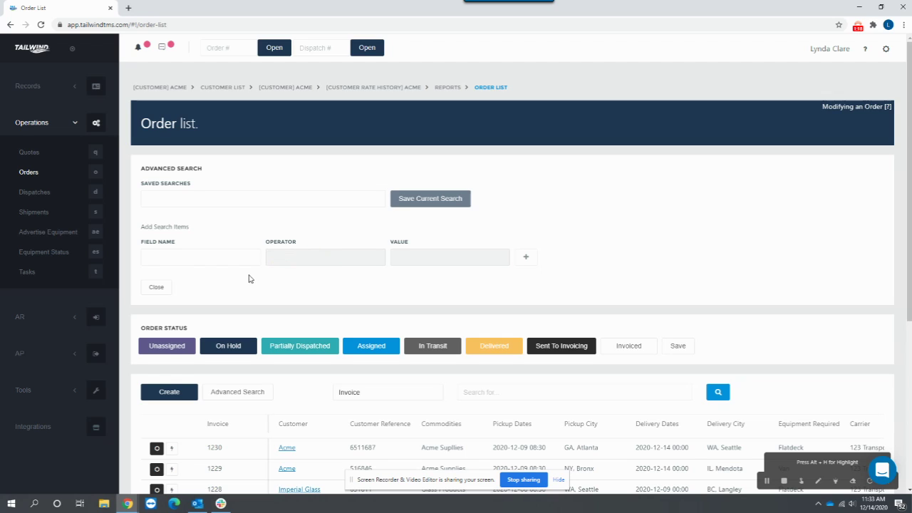
Start a new order, search 'acm' to pick Acme as customer, and choose another Acme contact
{"action": "left_click", "coordinate": [170, 394]}
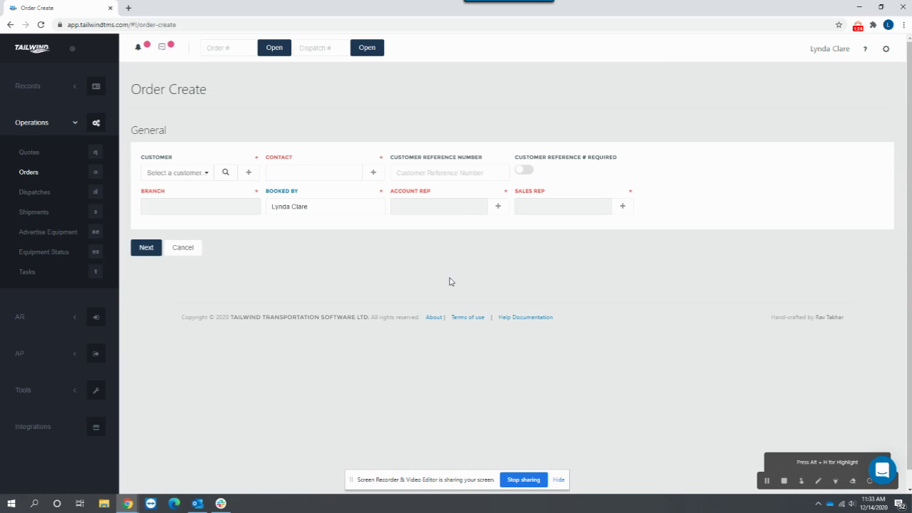
{"action": "left_click", "coordinate": [177, 173]}
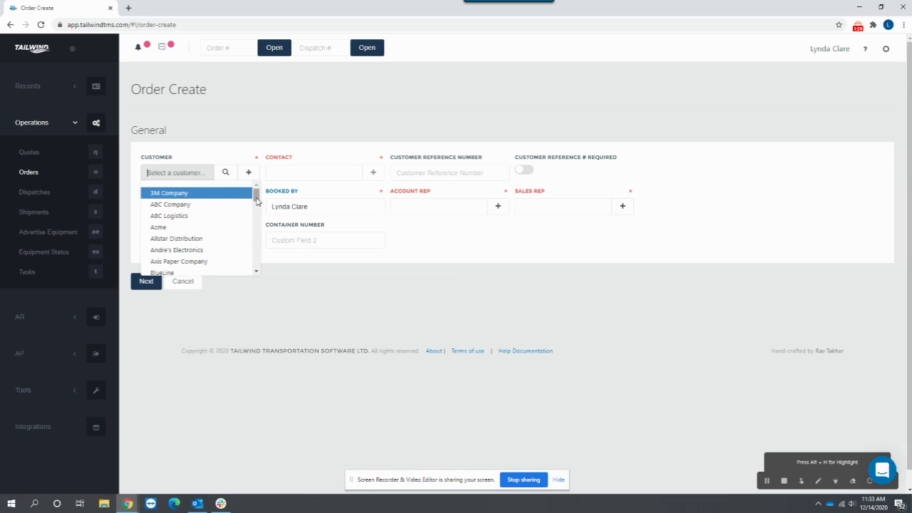
{"action": "mouse_move", "coordinate": [256, 197]}
{"action": "left_mouse_down"}
{"action": "mouse_move", "coordinate": [258, 264]}
{"action": "mouse_move", "coordinate": [257, 206]}
{"action": "left_mouse_up"}
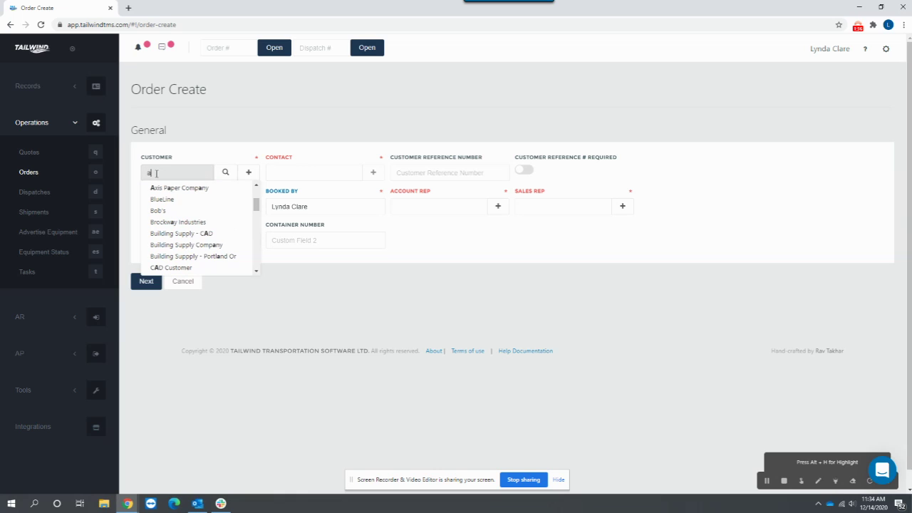
{"action": "type", "text": "acm"}
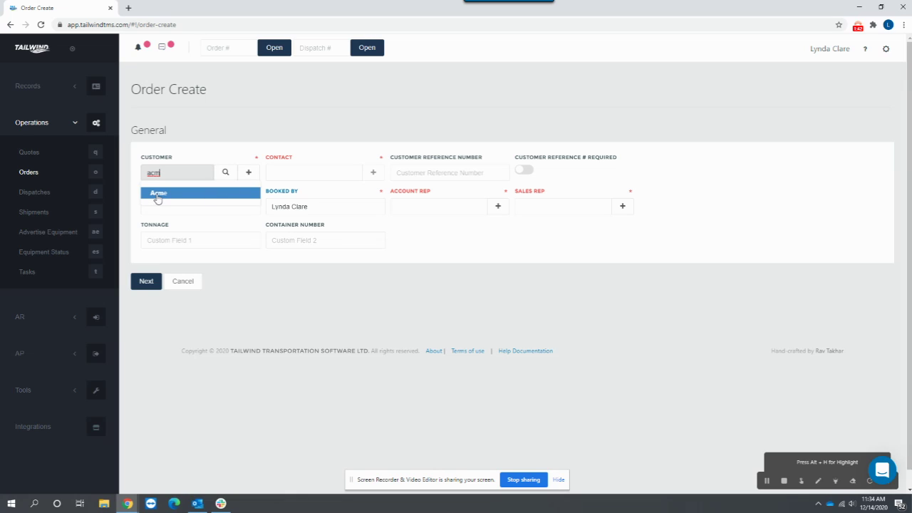
{"action": "left_click", "coordinate": [159, 193]}
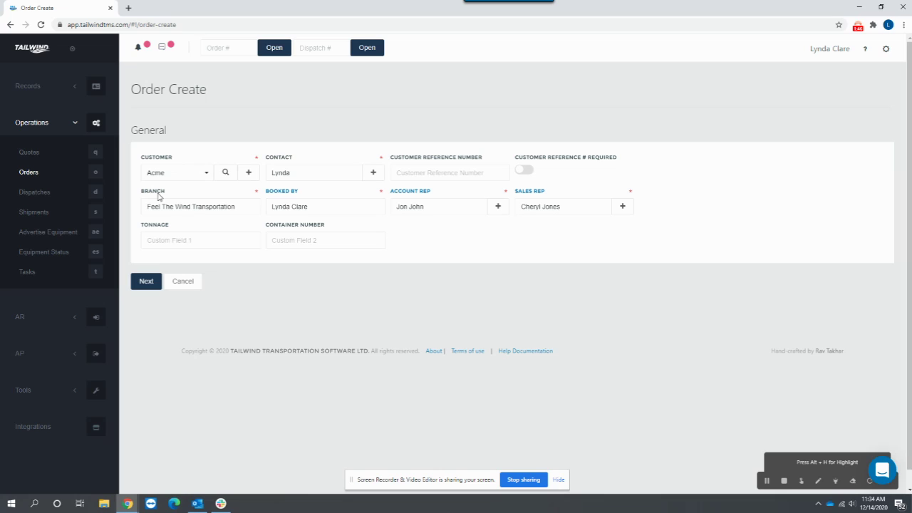
{"action": "left_click", "coordinate": [296, 178]}
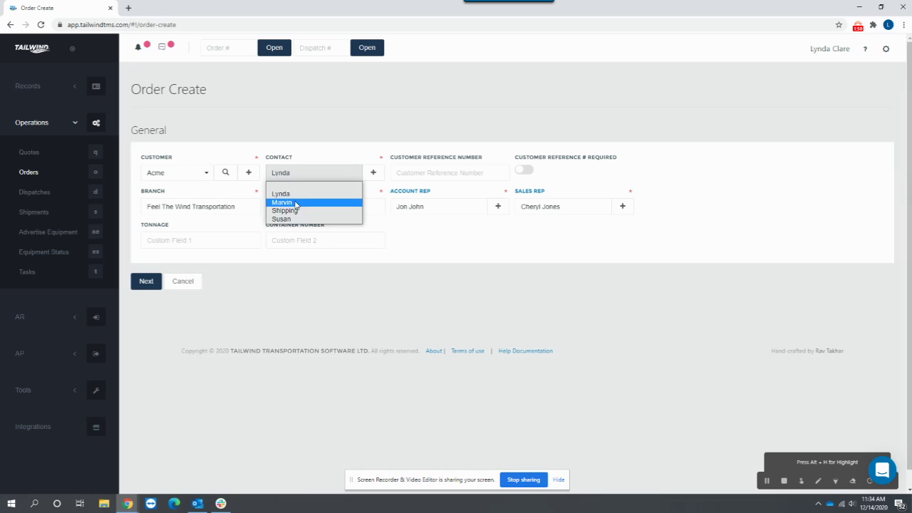
{"action": "left_click", "coordinate": [297, 203]}
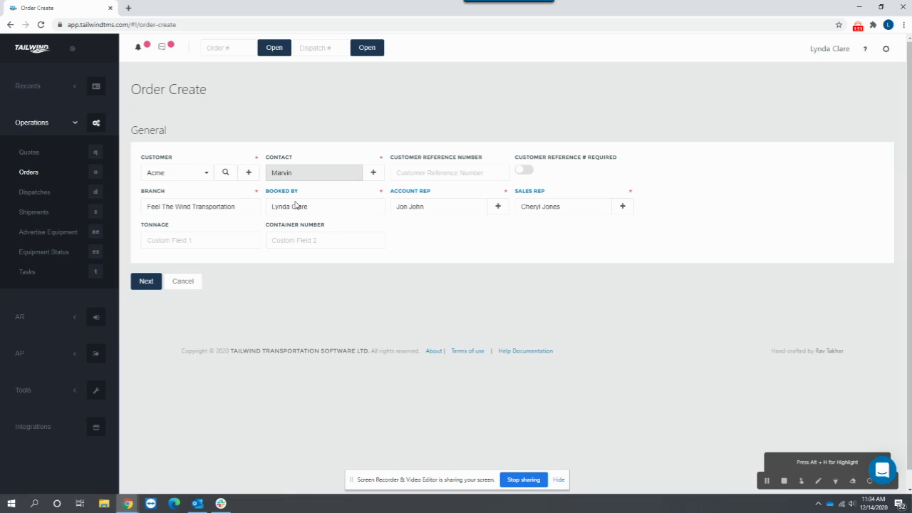
{"action": "left_click", "coordinate": [417, 173]}
{"action": "type", "text": "96851681"}
{"action": "left_click_drag", "start_coordinate": [442, 174], "coordinate": [392, 175]}
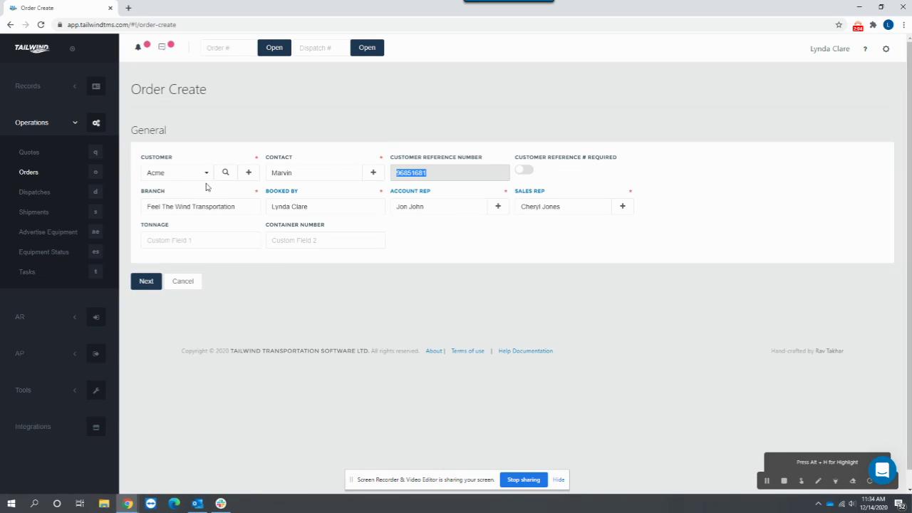
{"action": "left_click", "coordinate": [194, 205]}
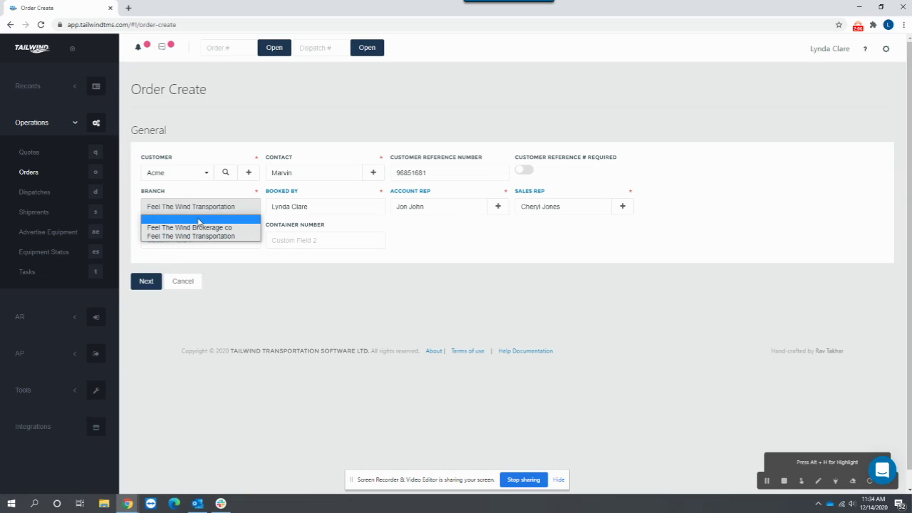
{"action": "left_click", "coordinate": [200, 237]}
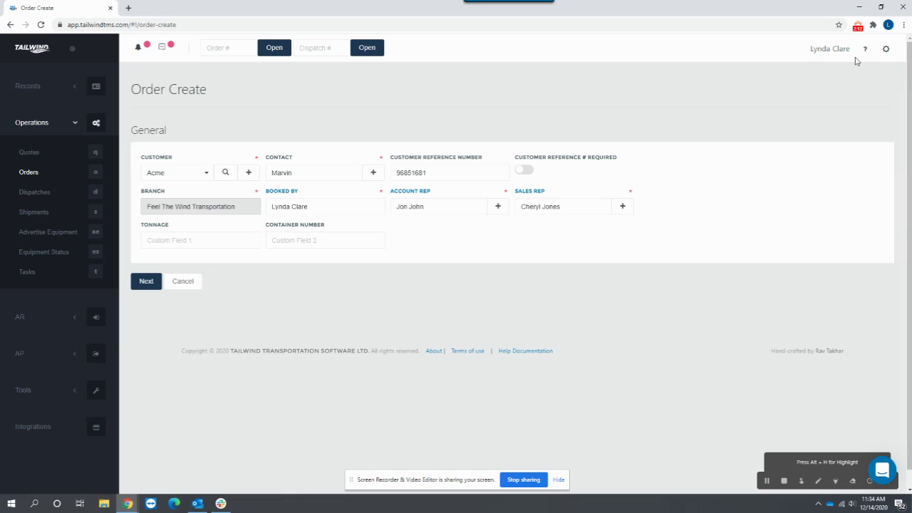
{"action": "left_click_drag", "start_coordinate": [851, 53], "coordinate": [827, 80]}
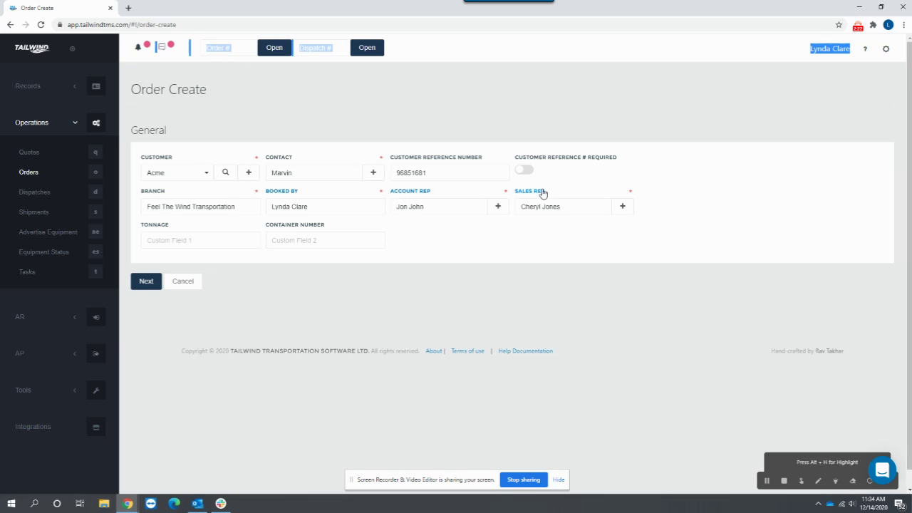
On the shipment details, enter commodity Acme Supplies, 24 packages and 28500 lbs weight
{"action": "left_click", "coordinate": [146, 281]}
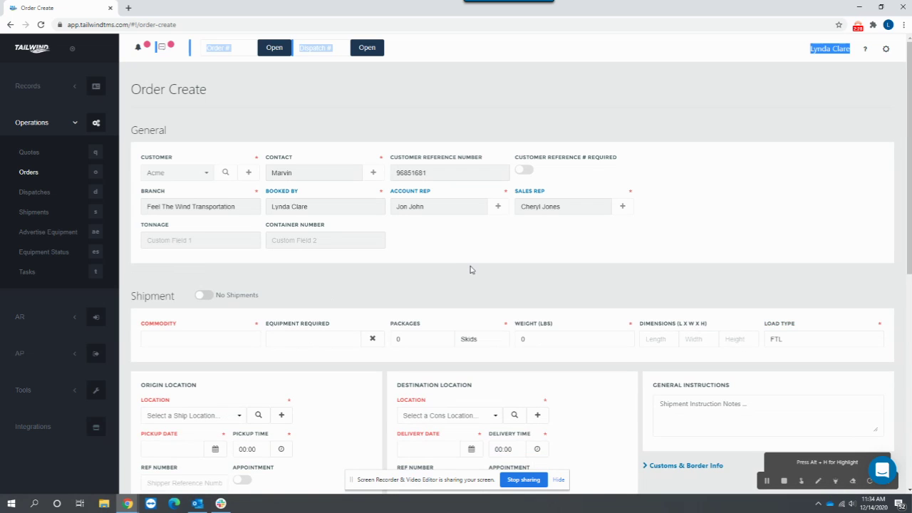
{"action": "scroll", "coordinate": [471, 271], "scroll_direction": "down", "scroll_amount": 1}
{"action": "scroll", "coordinate": [470, 270], "scroll_direction": "down", "scroll_amount": 2}
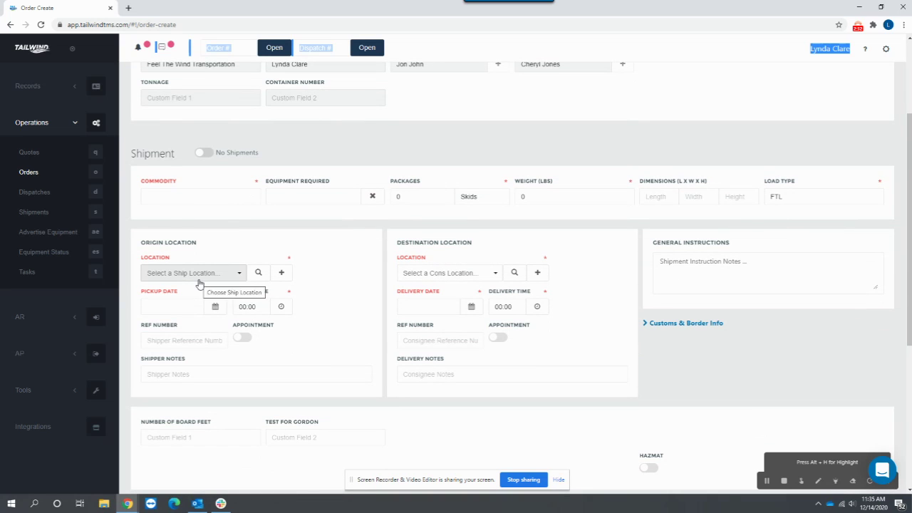
{"action": "left_click", "coordinate": [156, 200]}
{"action": "type", "text": "Acme S"}
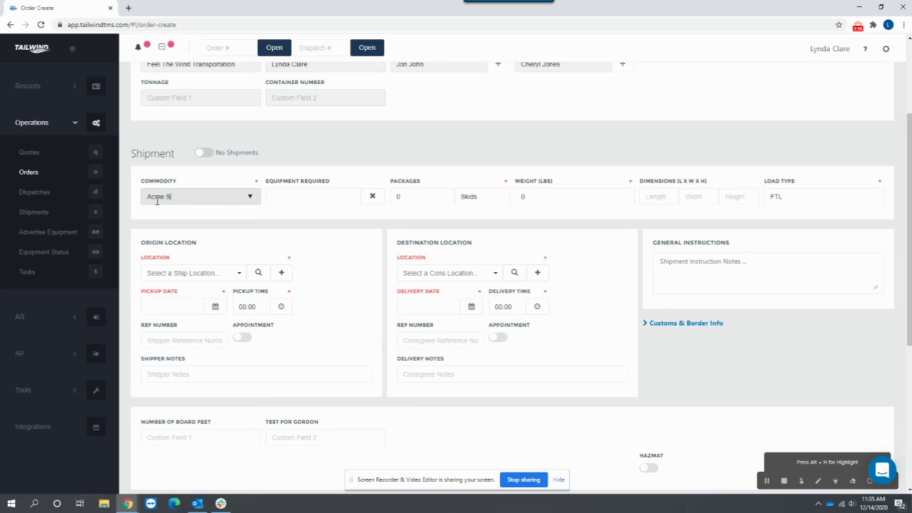
{"action": "type", "text": "upplies"}
{"action": "key", "text": "Return"}
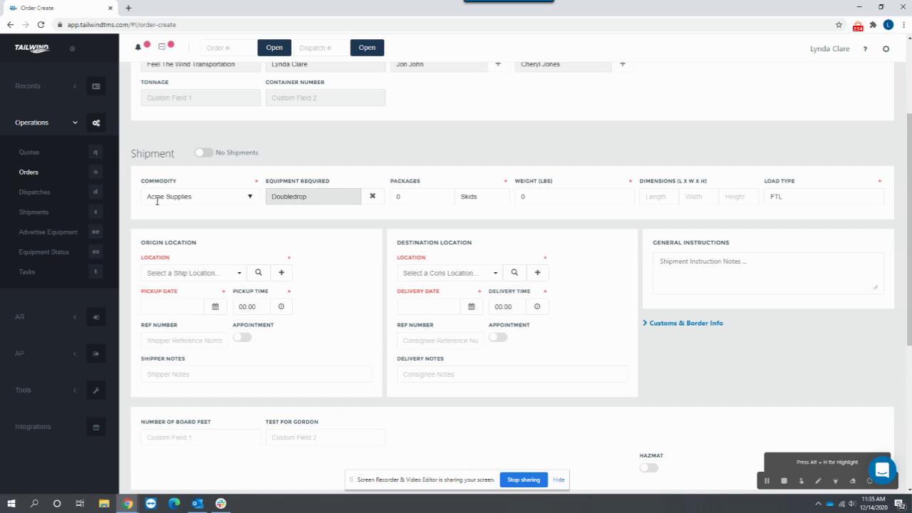
{"action": "key", "text": "Tab"}
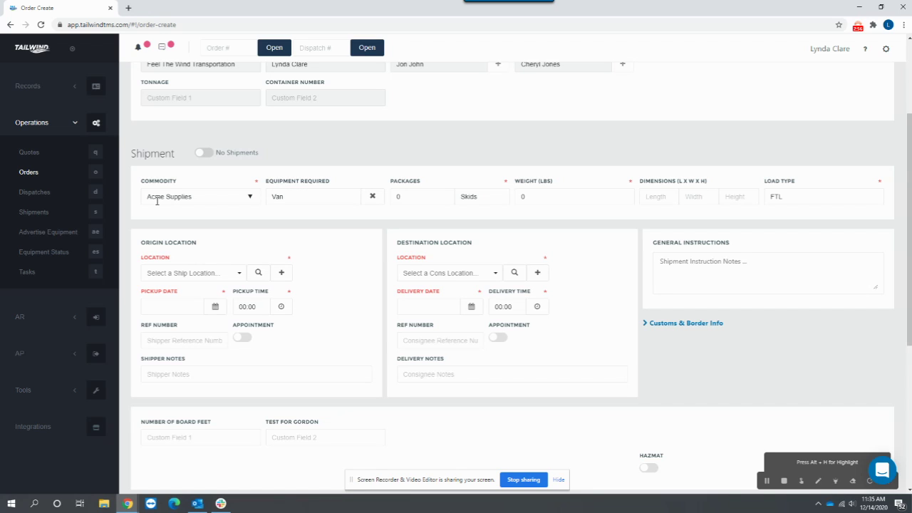
{"action": "type", "text": "24"}
{"action": "key", "text": "Tab"}
{"action": "key", "text": "Tab"}
{"action": "type", "text": "28"}
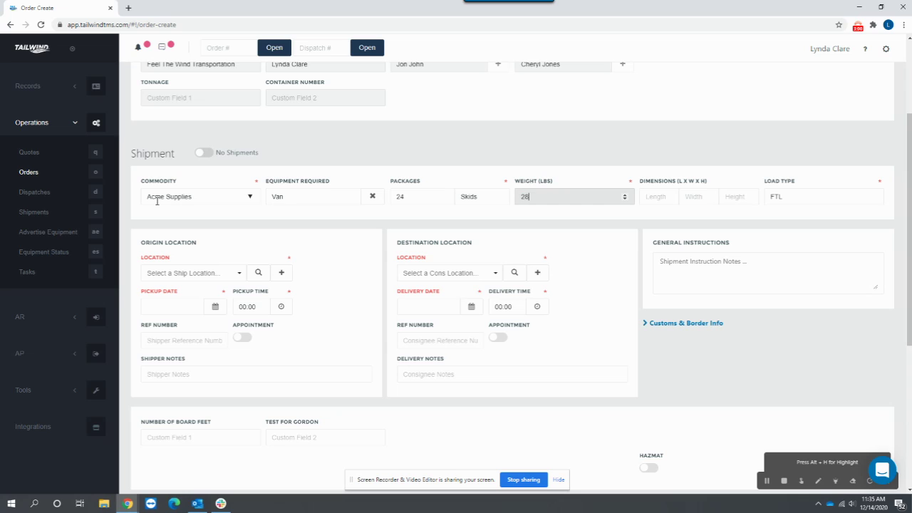
{"action": "type", "text": "500"}
{"action": "left_click", "coordinate": [796, 197]}
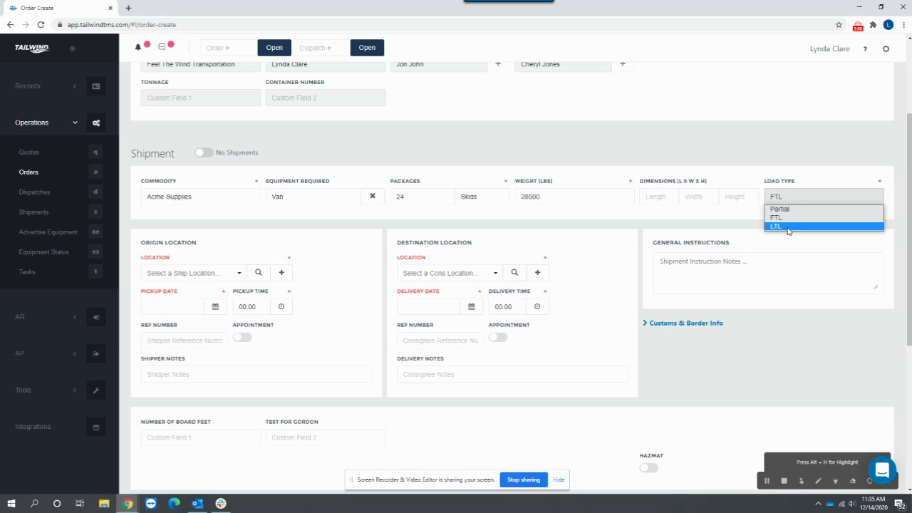
Keep FTL as the load type and choose Acme Tools as the origin location
{"action": "left_click", "coordinate": [788, 218]}
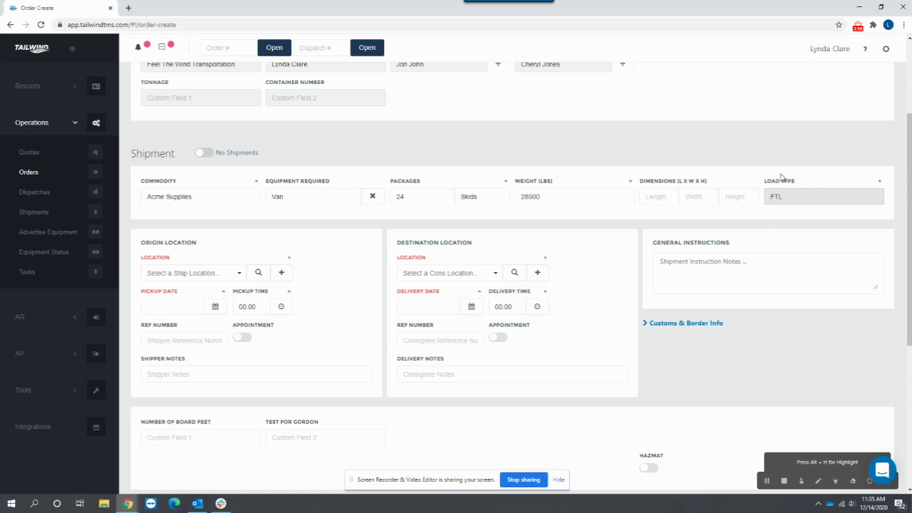
{"action": "left_click", "coordinate": [188, 274]}
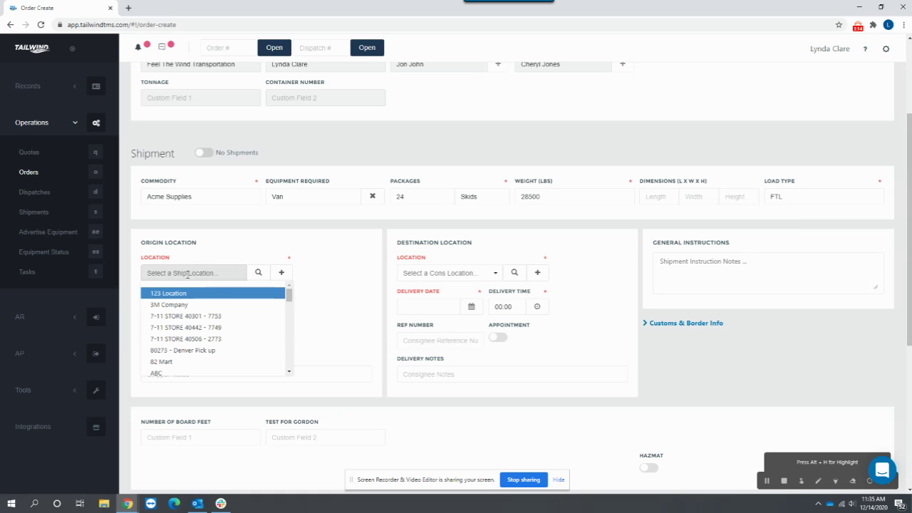
{"action": "type", "text": "Acme"}
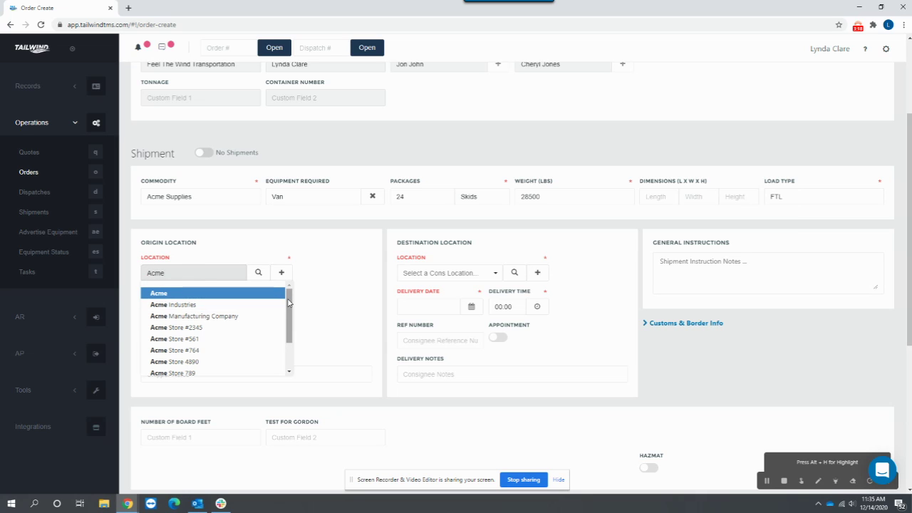
{"action": "scroll", "coordinate": [285, 307], "scroll_direction": "down", "scroll_amount": 2}
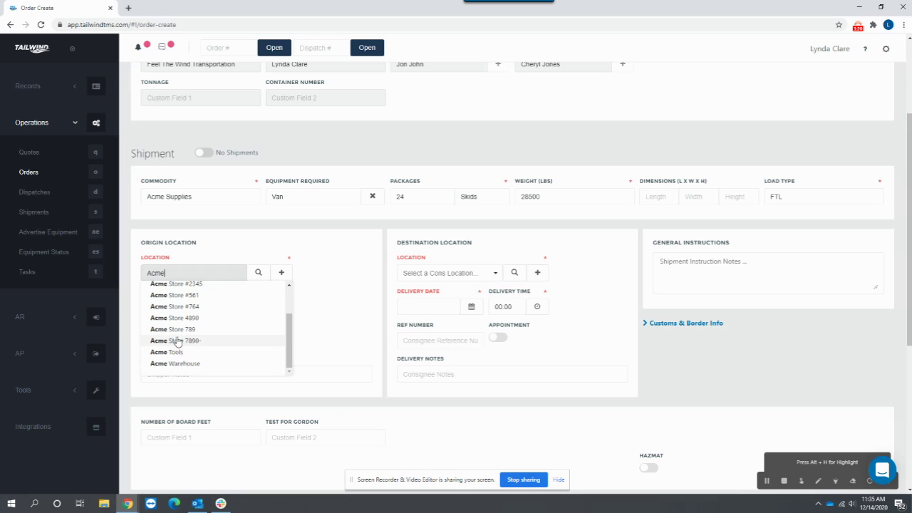
{"action": "left_click", "coordinate": [174, 352]}
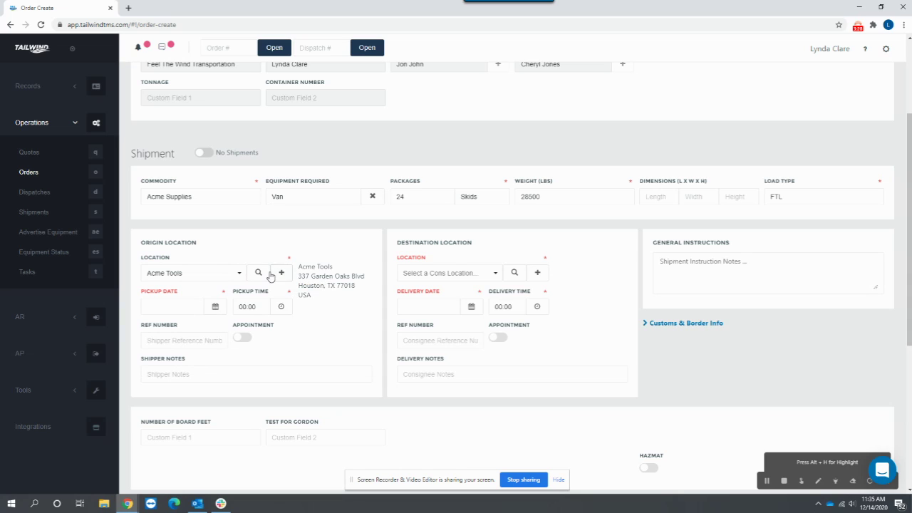
Set the pickup date to 12/15/2020, leaving the appointment setting off
{"action": "left_click", "coordinate": [188, 305]}
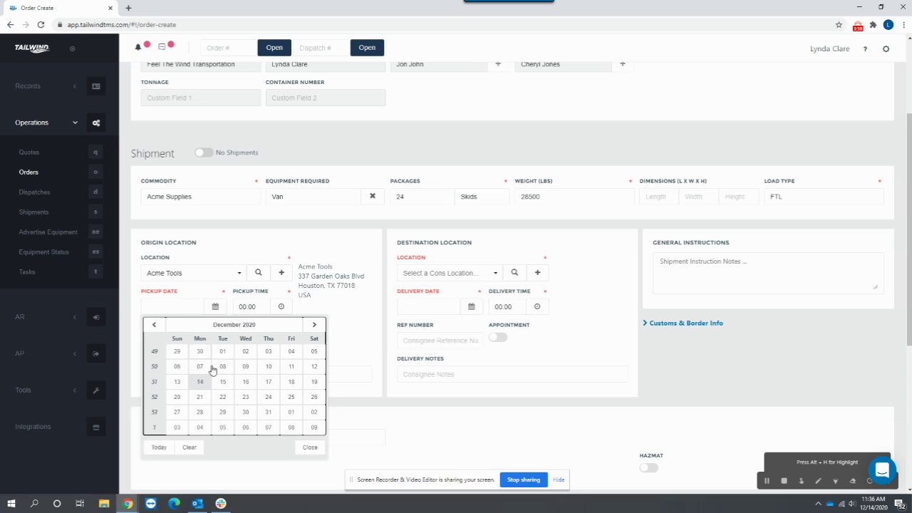
{"action": "left_click", "coordinate": [223, 385]}
{"action": "left_click", "coordinate": [250, 306]}
{"action": "left_click", "coordinate": [251, 340]}
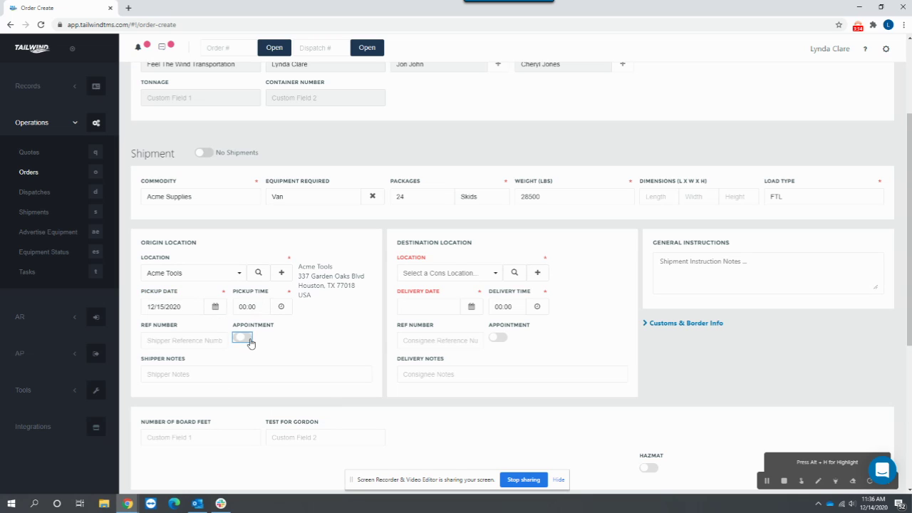
{"action": "left_click", "coordinate": [245, 339]}
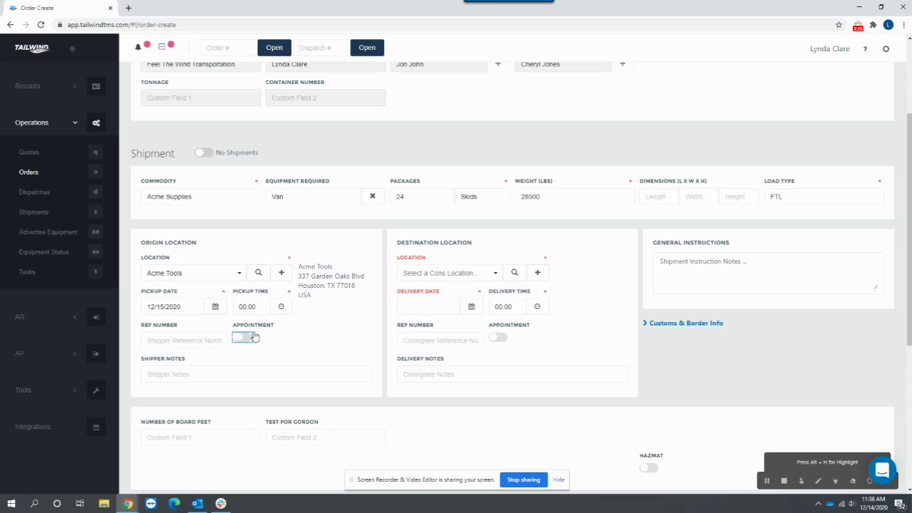
Enter shipper reference 123456 and the note 'Driver has to check in at the security gate'
{"action": "left_click", "coordinate": [154, 341]}
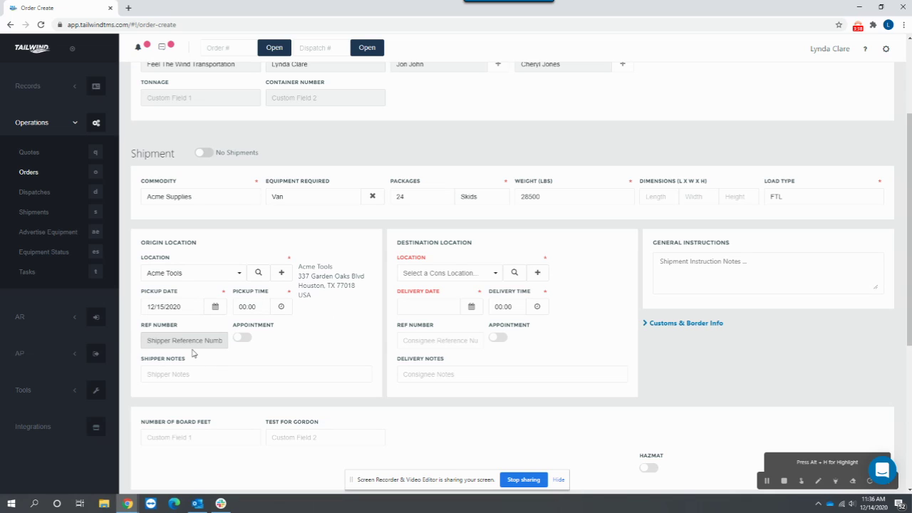
{"action": "type", "text": "123456"}
{"action": "key", "text": "Tab"}
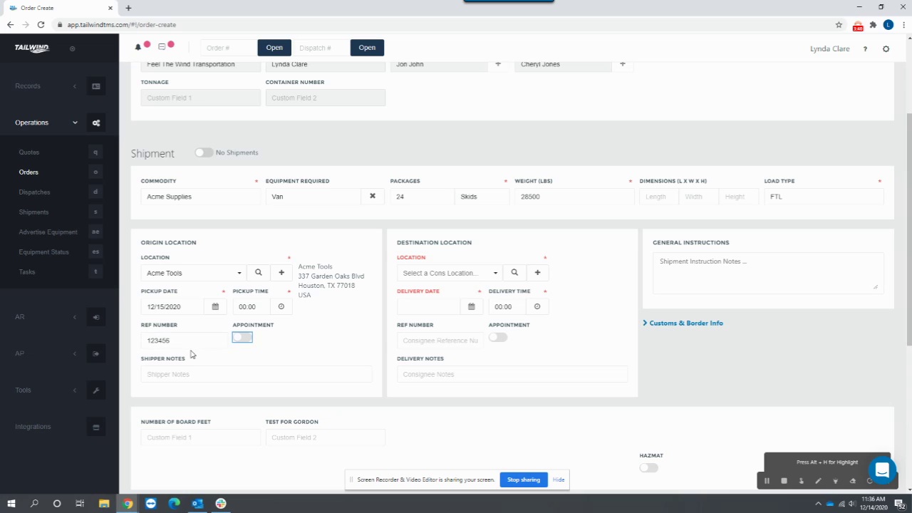
{"action": "left_click", "coordinate": [181, 376]}
{"action": "type", "text": "Drive"}
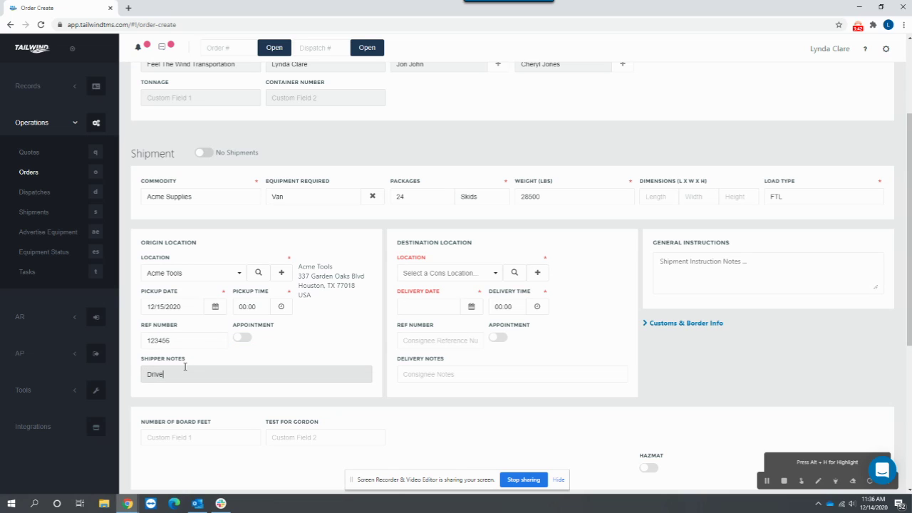
{"action": "type", "text": "r has to check in at the security gate"}
{"action": "left_click_drag", "start_coordinate": [194, 363], "coordinate": [137, 360]}
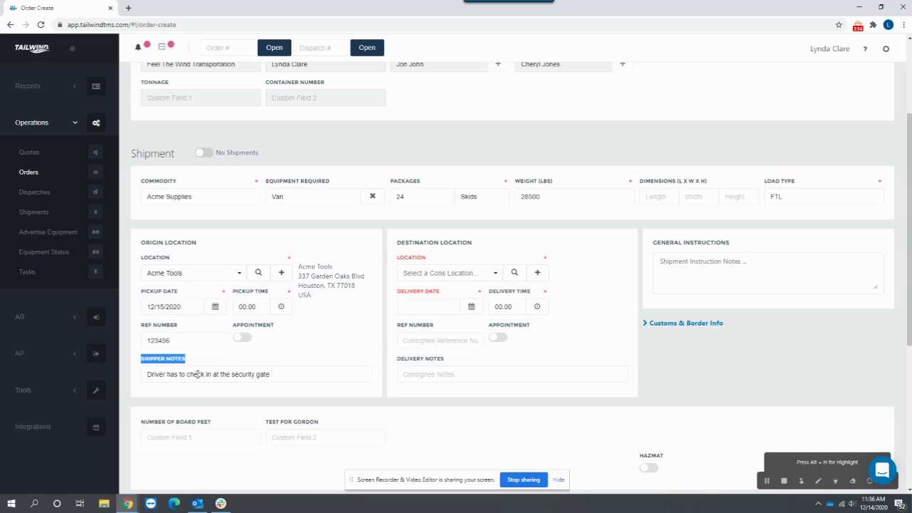
Choose Acme Store #561 as the destination with delivery on December 16, 2020
{"action": "left_click", "coordinate": [436, 273]}
{"action": "type", "text": "Acme"}
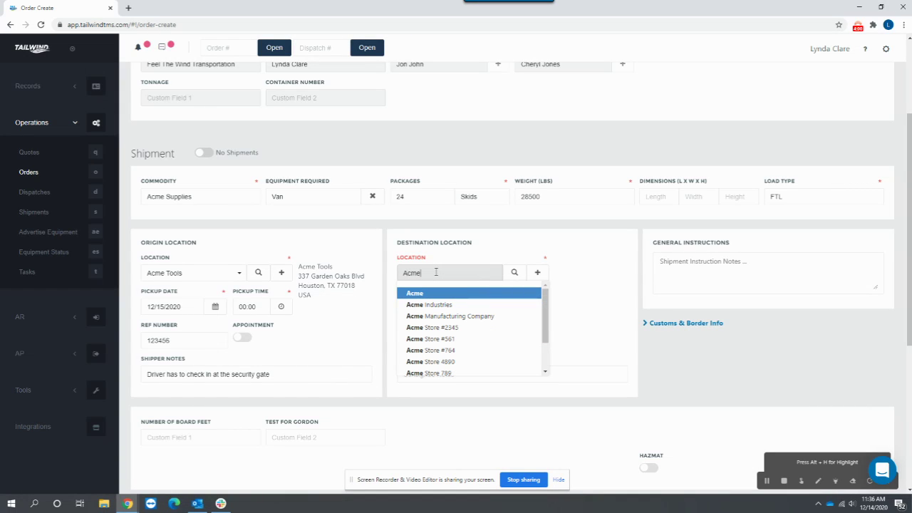
{"action": "left_click", "coordinate": [456, 339]}
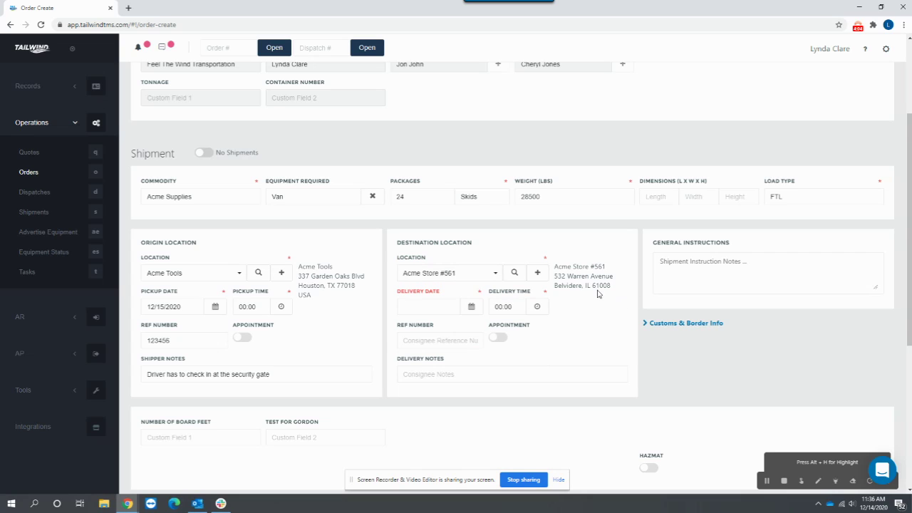
{"action": "left_click", "coordinate": [427, 305]}
{"action": "left_click", "coordinate": [502, 382]}
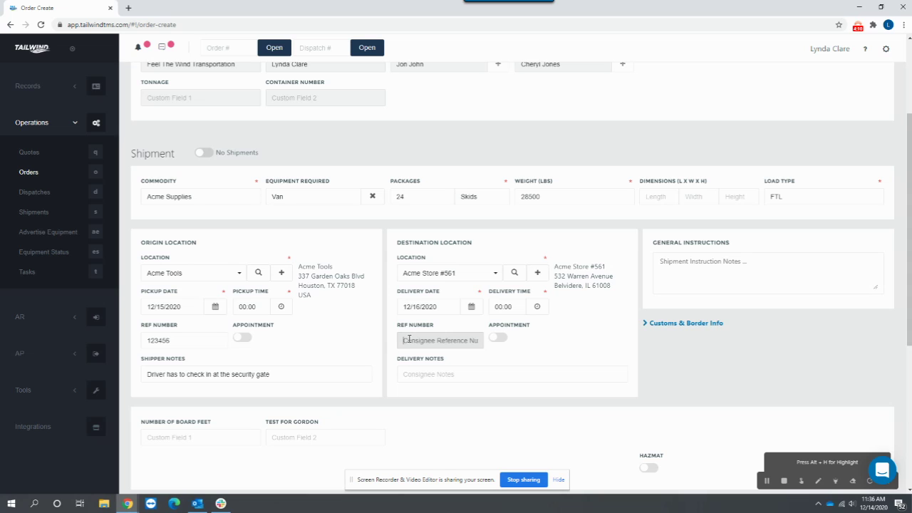
{"action": "left_click", "coordinate": [420, 374]}
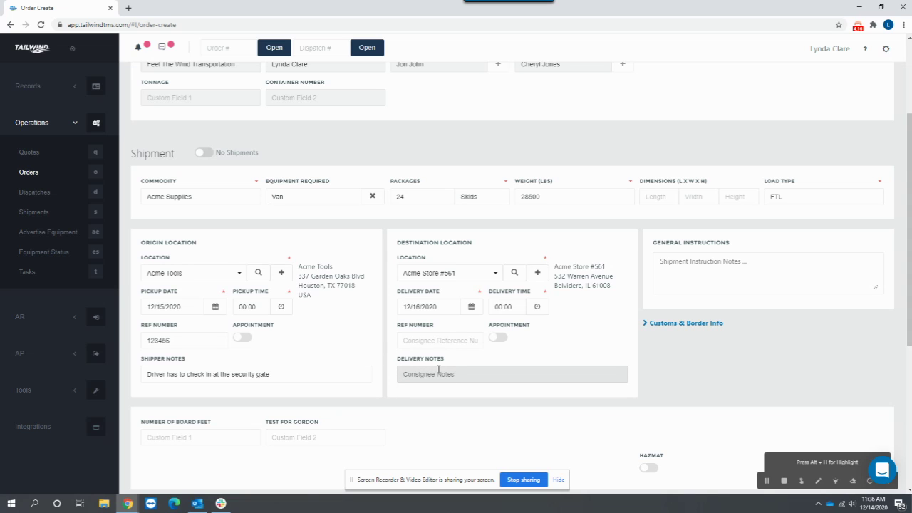
{"action": "scroll", "coordinate": [438, 369], "scroll_direction": "down", "scroll_amount": 4}
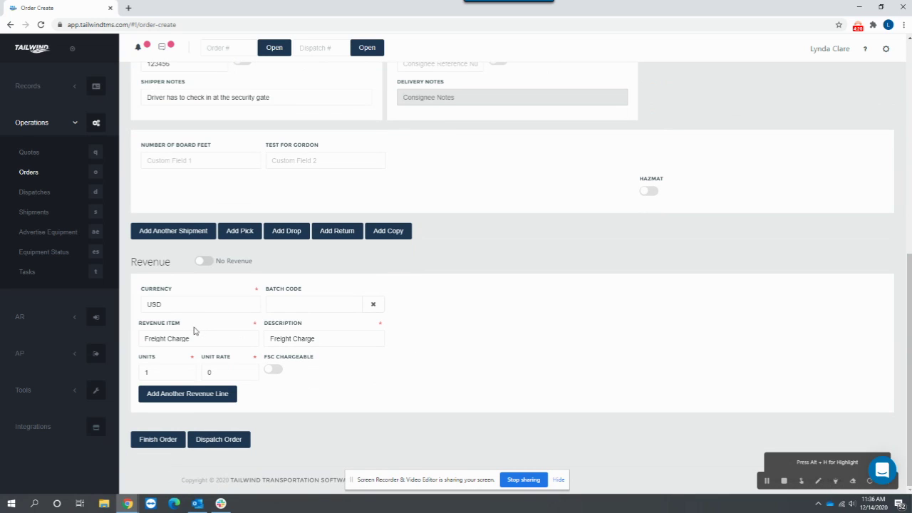
Enter 2200.00 as the Freight Charge unit rate
{"action": "left_click", "coordinate": [228, 370]}
{"action": "type", "text": "2200.00"}
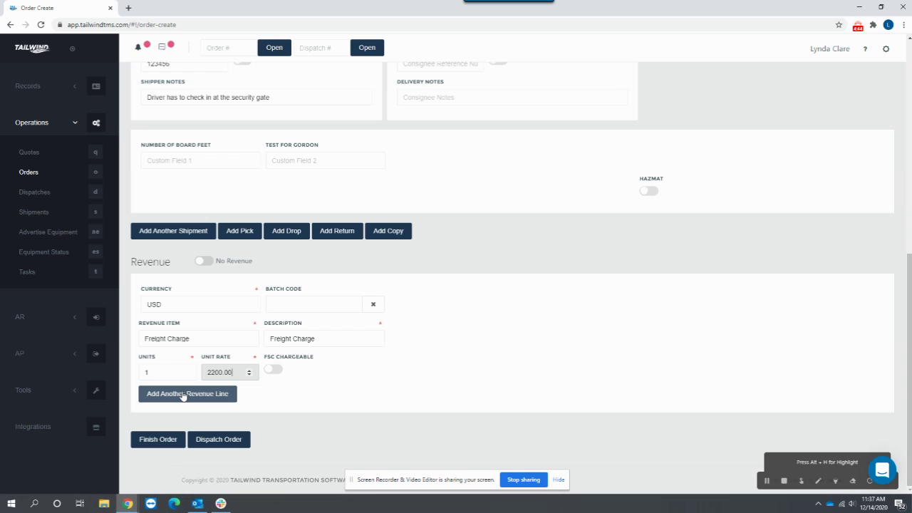
Save the freight line and add a Tarp Charge revenue line at a 75 unit rate
{"action": "left_click", "coordinate": [183, 394]}
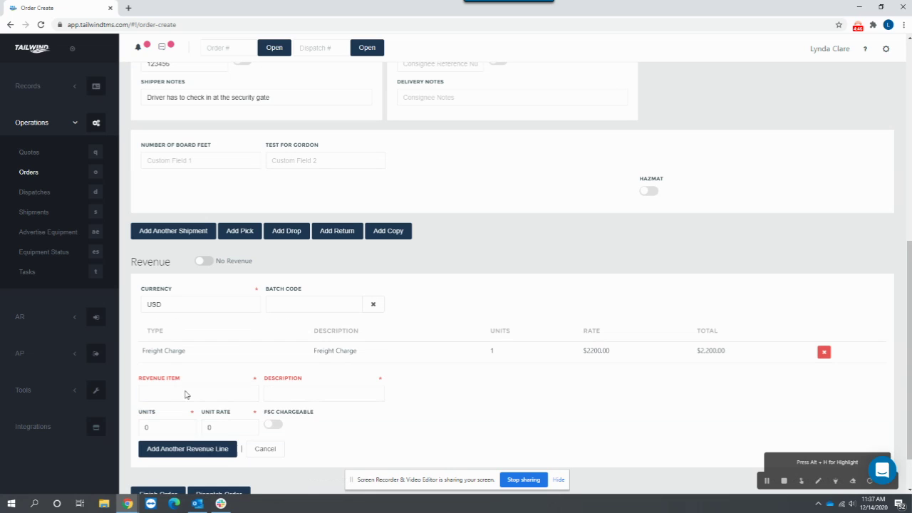
{"action": "left_click", "coordinate": [194, 395]}
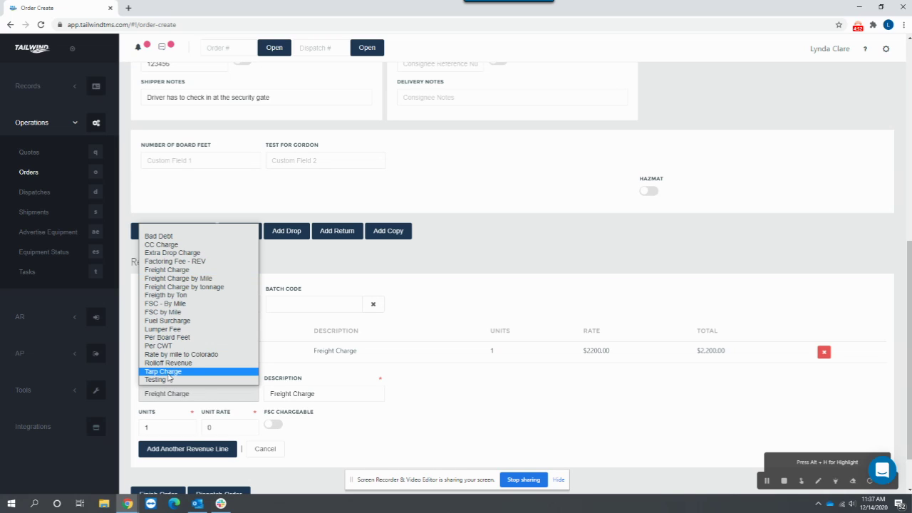
{"action": "left_click", "coordinate": [166, 372]}
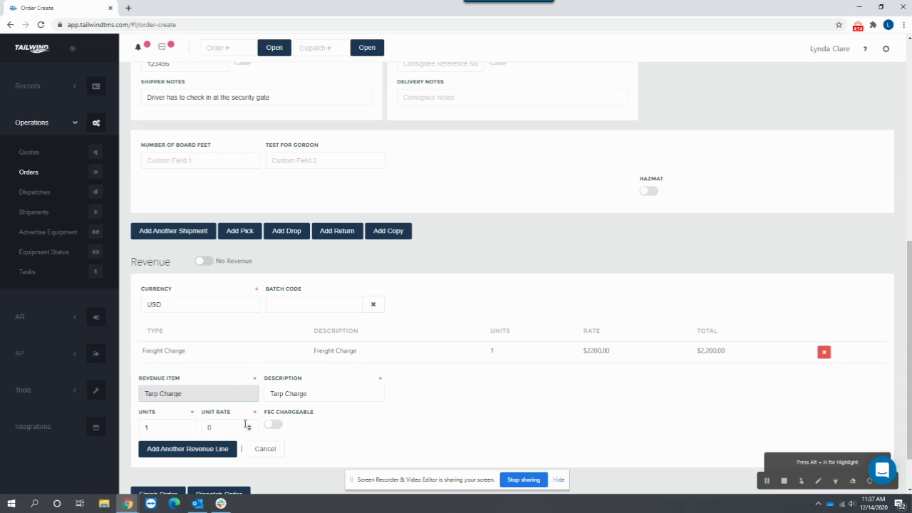
{"action": "left_click", "coordinate": [213, 427]}
{"action": "type", "text": "75"}
{"action": "scroll", "coordinate": [441, 423], "scroll_direction": "down", "scroll_amount": 1}
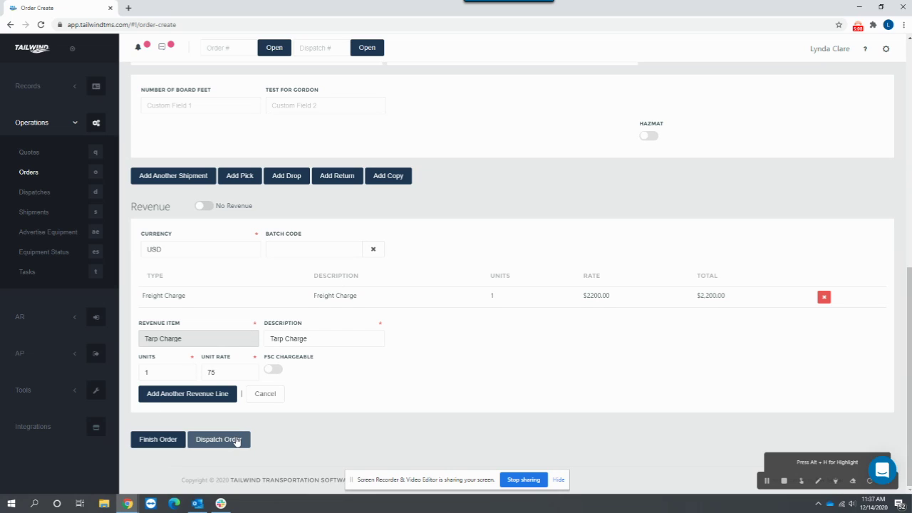
Finish the order and open order 1231 from the success dialog
{"action": "left_click", "coordinate": [158, 441]}
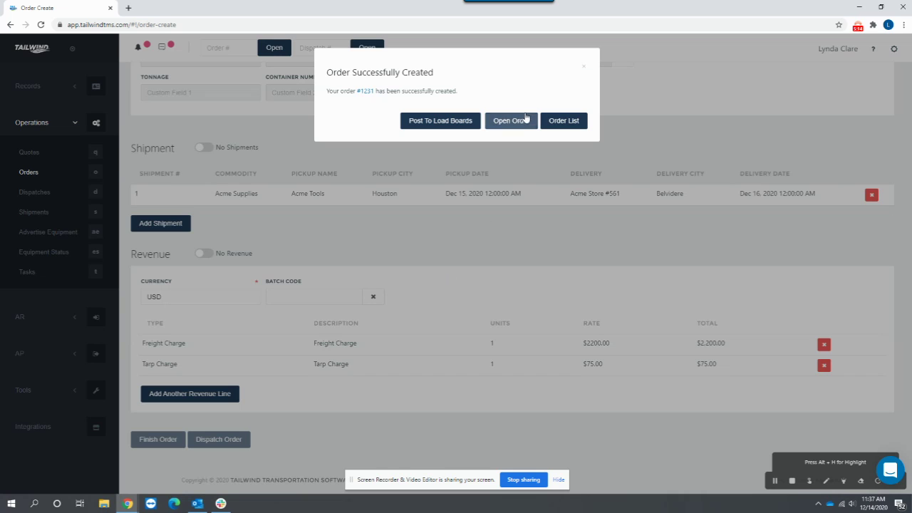
{"action": "left_click", "coordinate": [522, 120]}
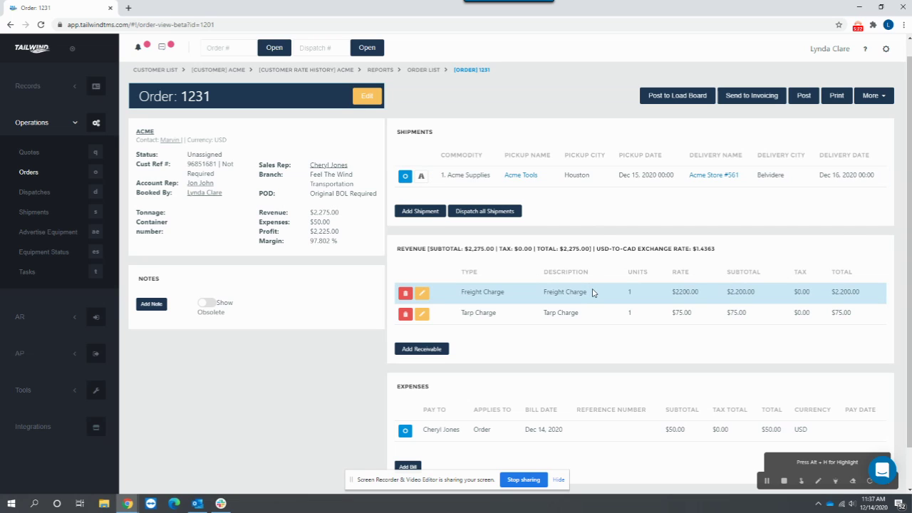
Print order 1231's invoice as a PDF totalling $2,275.00 (freight $2,200 plus tarp $75)
{"action": "left_click", "coordinate": [837, 97]}
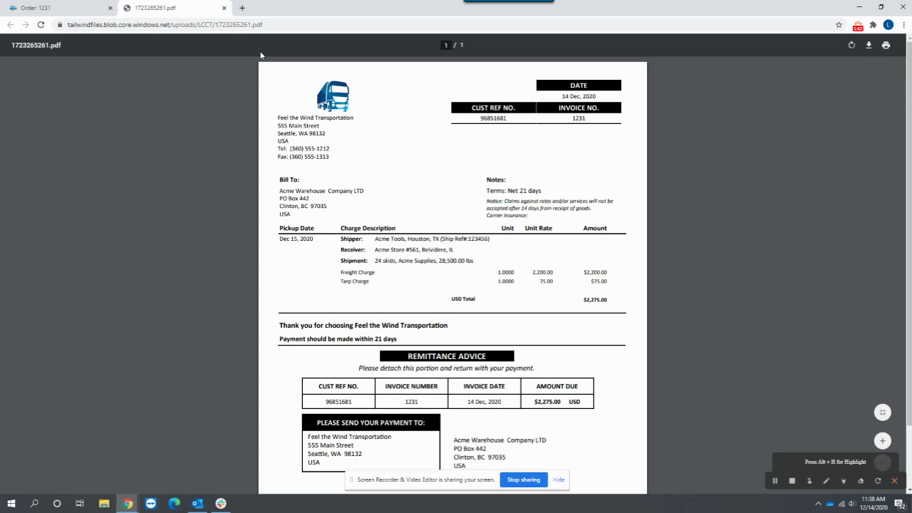
Return to the order 1231 tab and go to the Orders list under Operations
{"action": "left_click", "coordinate": [66, 9]}
{"action": "left_click", "coordinate": [27, 173]}
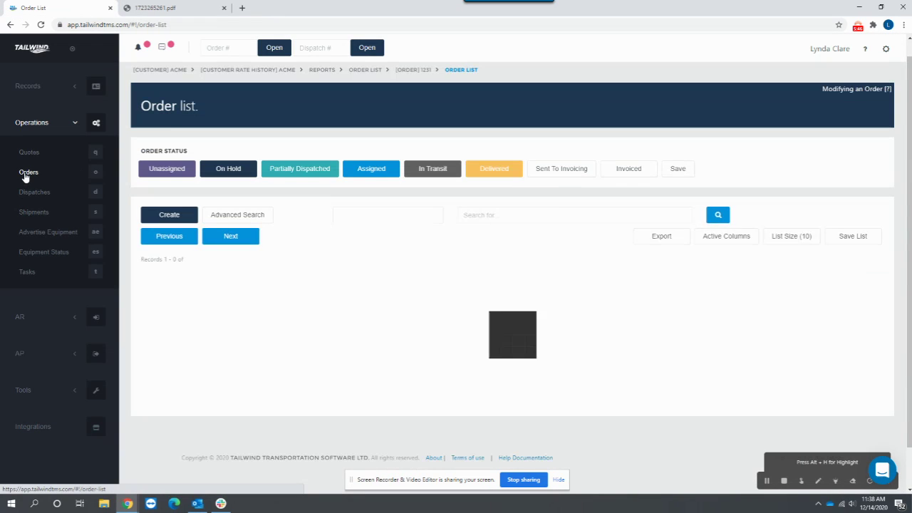